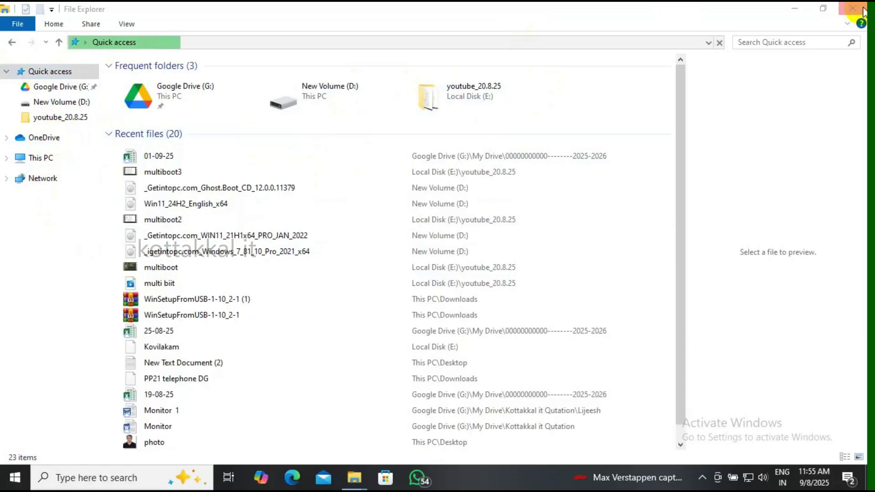
Step: Open the DriverPack folder inside Downloads in File Explorer
{"action": "left_click", "coordinate": [852, 8]}
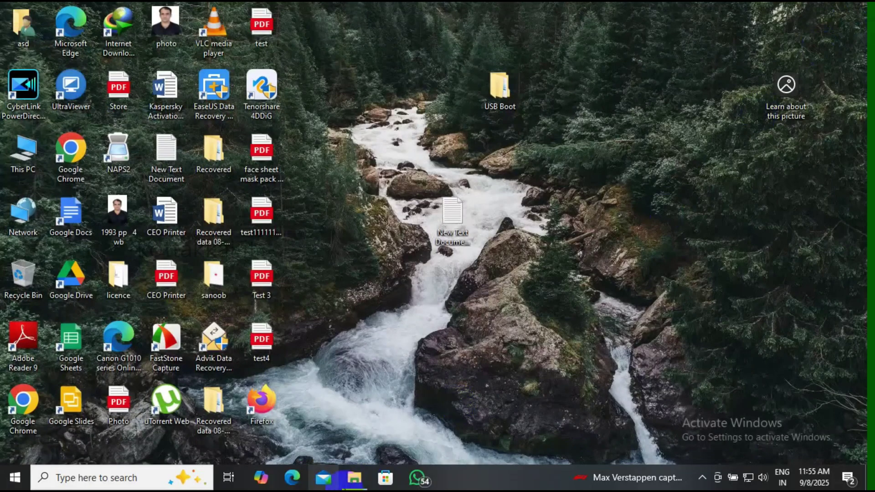
{"action": "left_click", "coordinate": [354, 478]}
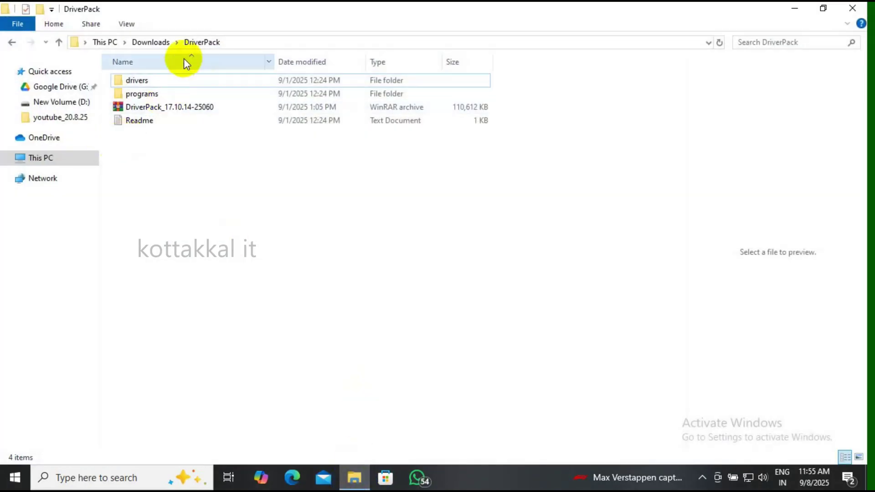
{"action": "left_click", "coordinate": [155, 42]}
{"action": "left_click", "coordinate": [162, 127]}
{"action": "double_click", "coordinate": [162, 127]}
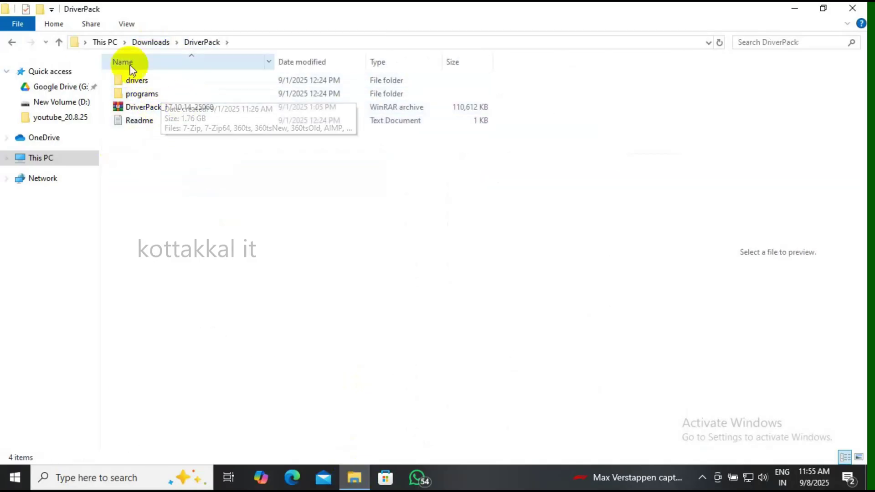
Step: Open the Readme file in the DriverPack folder, read through its unpacking instructions and close it
{"action": "left_click", "coordinate": [211, 108]}
{"action": "right_click", "coordinate": [211, 108]}
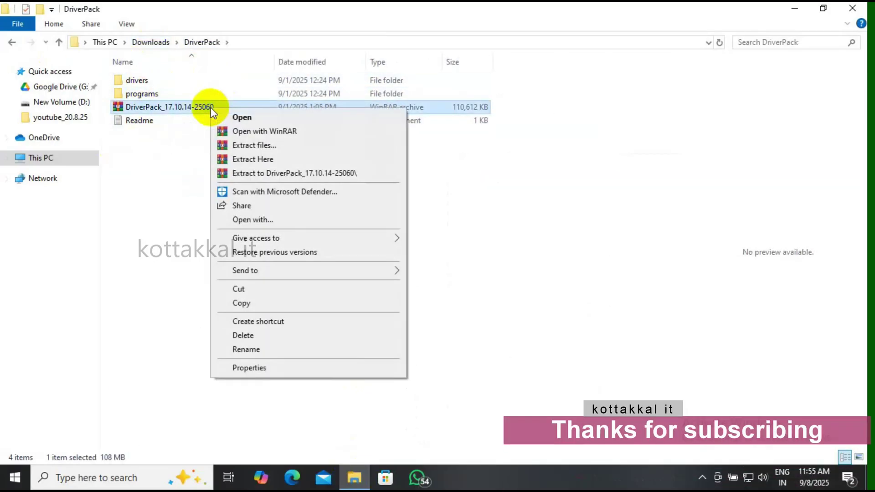
{"action": "left_click", "coordinate": [156, 125]}
{"action": "double_click", "coordinate": [157, 125]}
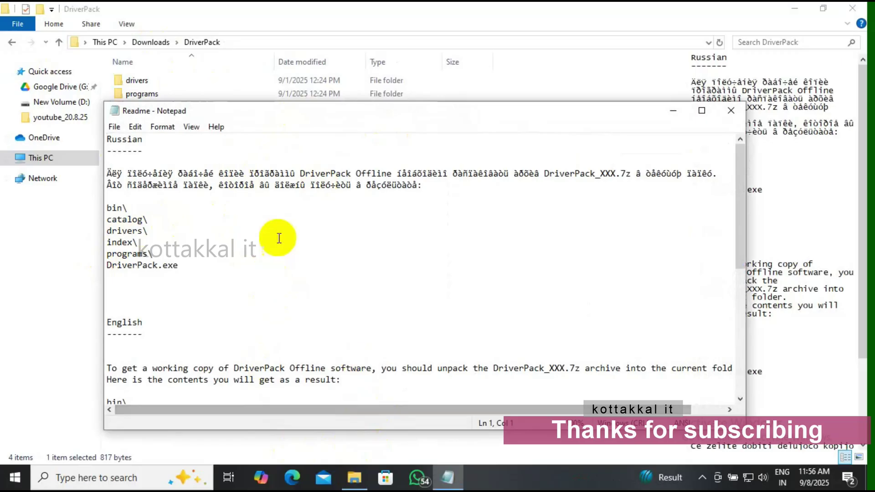
{"action": "scroll", "coordinate": [149, 310], "scroll_direction": "down", "scroll_amount": 1}
{"action": "scroll", "coordinate": [149, 311], "scroll_direction": "down", "scroll_amount": 1}
{"action": "scroll", "coordinate": [155, 344], "scroll_direction": "down", "scroll_amount": 6}
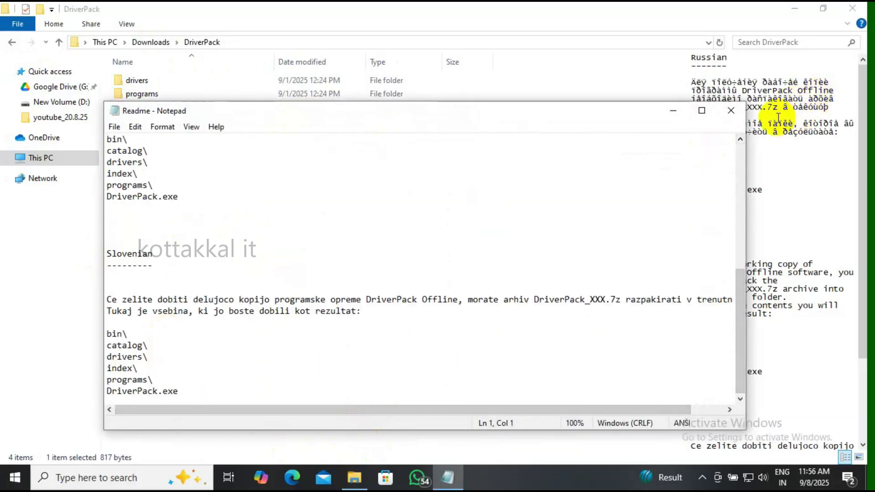
{"action": "left_click", "coordinate": [738, 116]}
Step: Extract the DriverPack_17.10.14-25060 archive into the current folder and run the extracted DriverPack application
{"action": "left_click", "coordinate": [188, 108]}
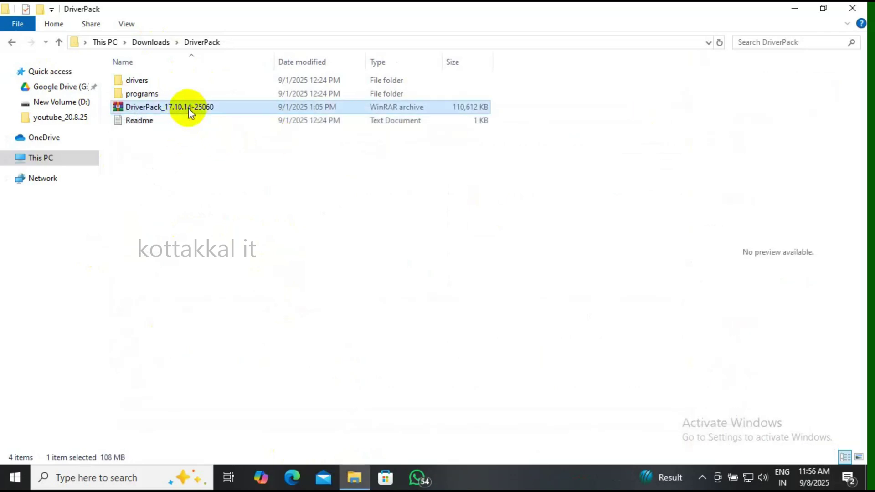
{"action": "right_click", "coordinate": [189, 109]}
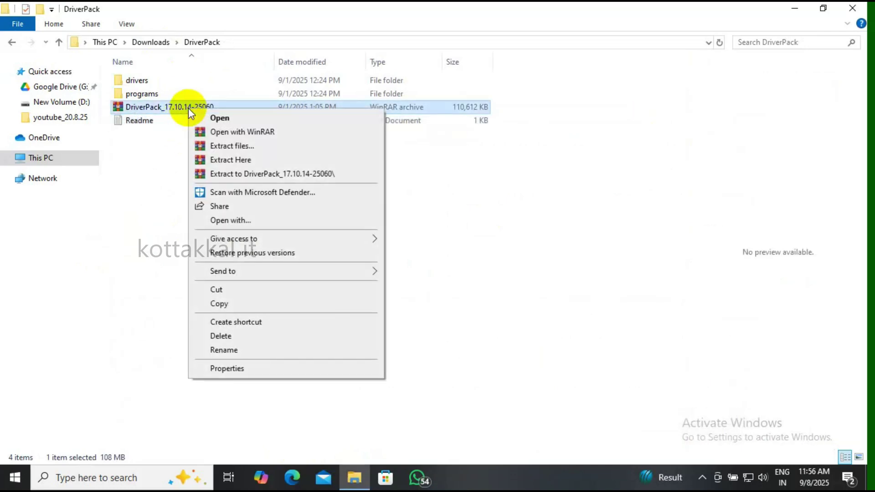
{"action": "left_click", "coordinate": [275, 161]}
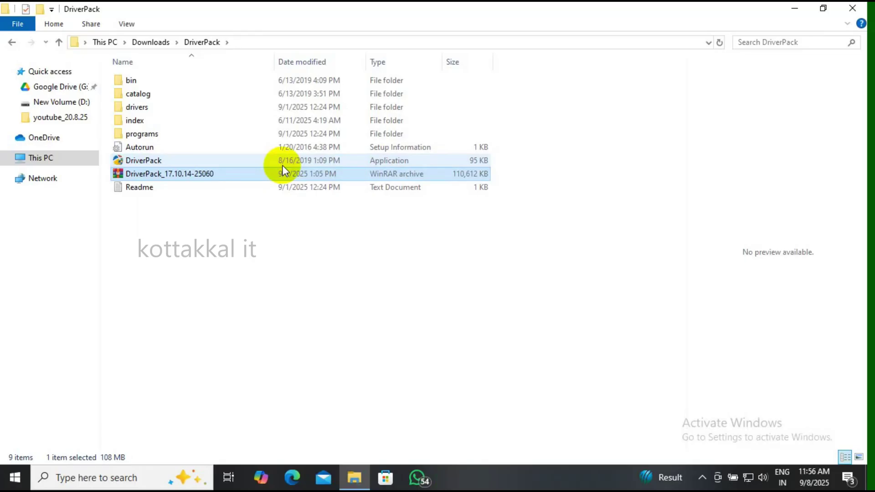
{"action": "left_click", "coordinate": [264, 213]}
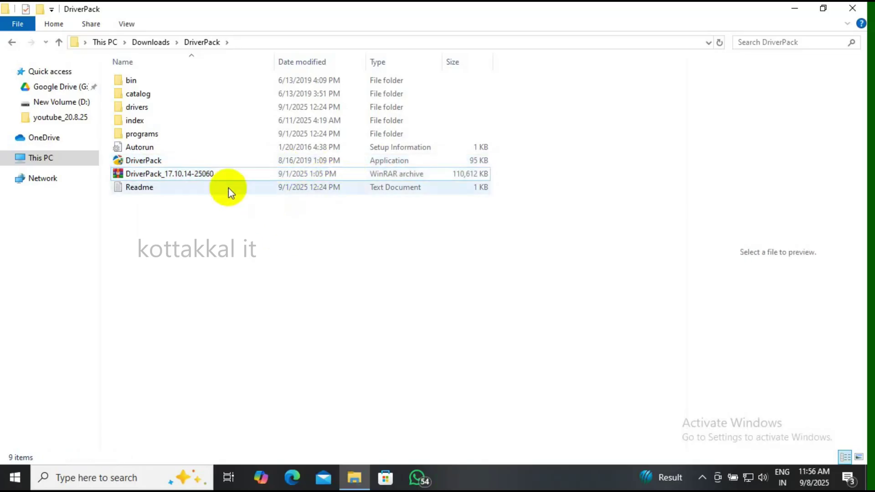
{"action": "double_click", "coordinate": [157, 163]}
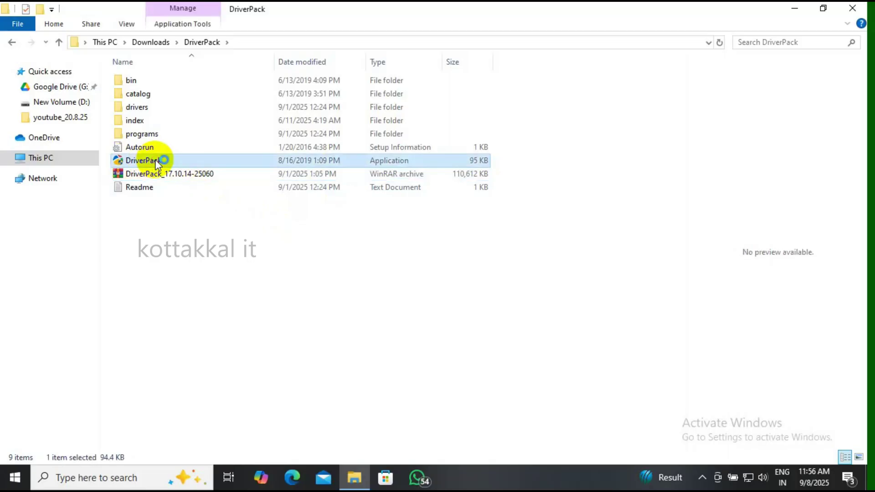
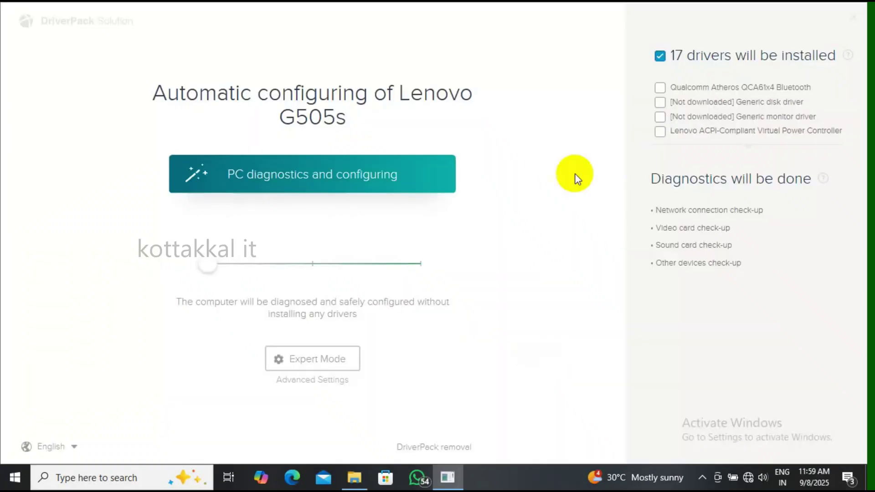
{"action": "left_click_drag", "start_coordinate": [128, 103], "coordinate": [338, 114]}
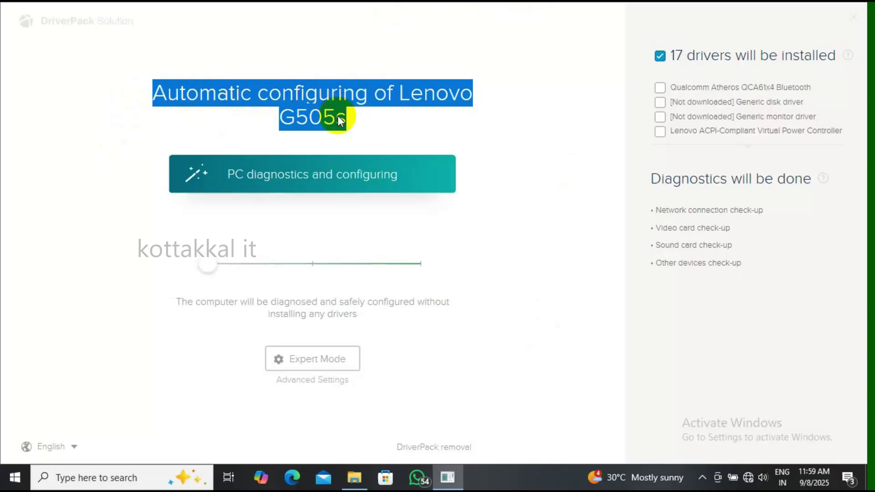
{"action": "left_click", "coordinate": [377, 117]}
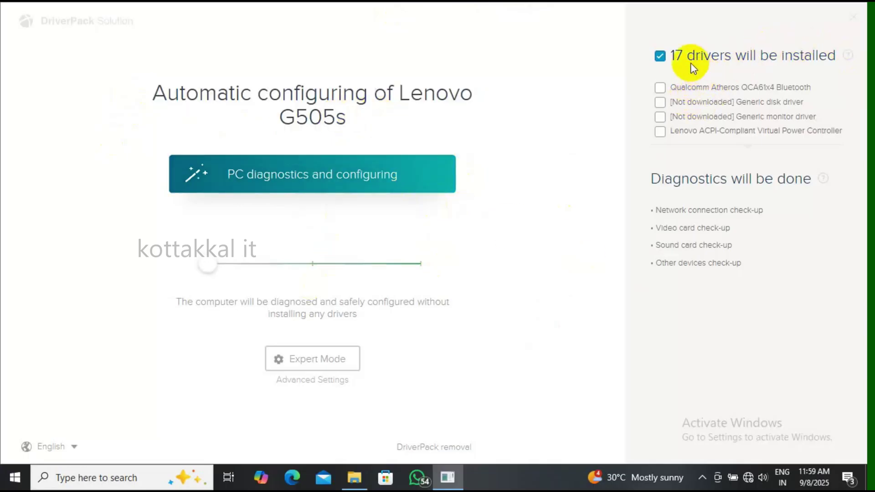
{"action": "left_click_drag", "start_coordinate": [671, 54], "coordinate": [798, 57]}
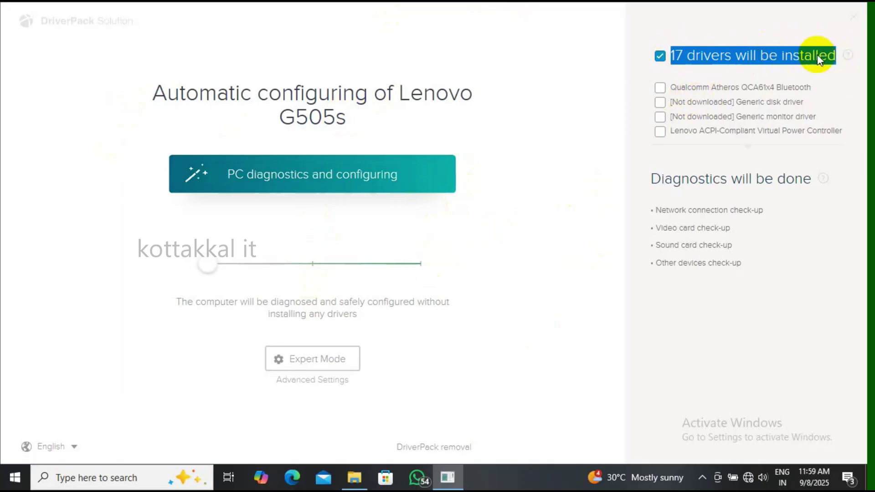
{"action": "left_click", "coordinate": [672, 90]}
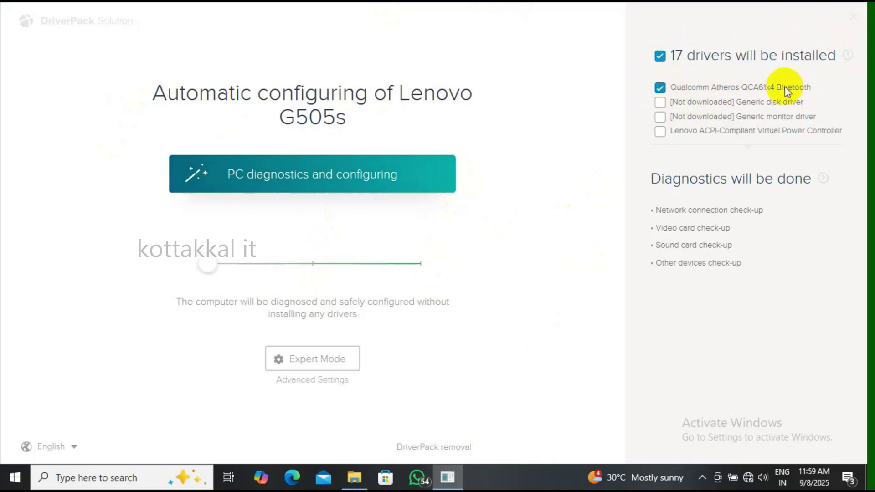
{"action": "left_click", "coordinate": [661, 116]}
{"action": "left_click", "coordinate": [661, 102]}
{"action": "left_click", "coordinate": [661, 88]}
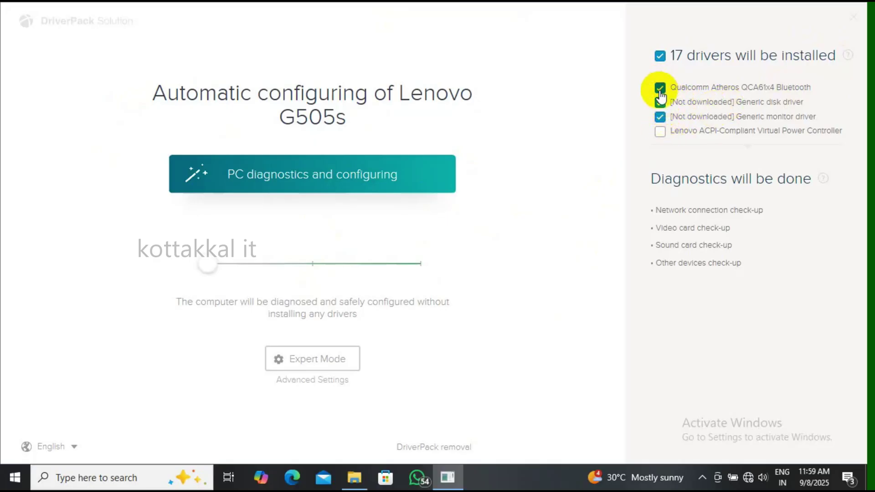
{"action": "left_click", "coordinate": [661, 103]}
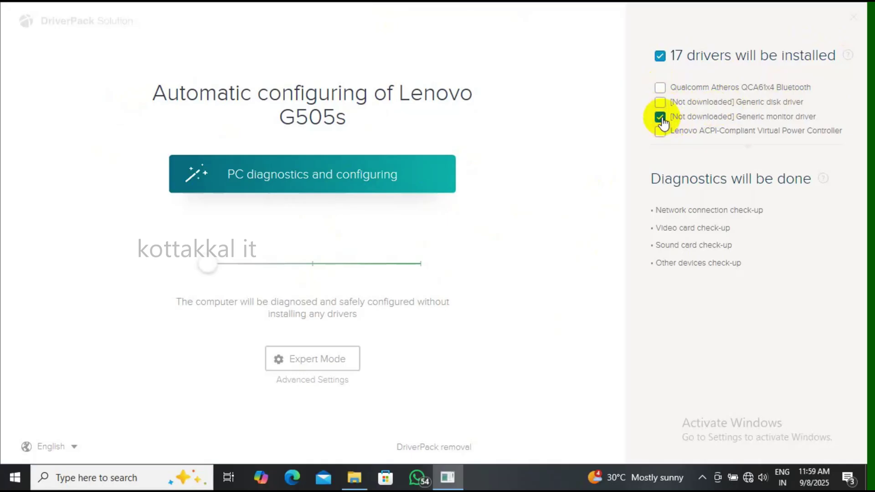
{"action": "left_click", "coordinate": [661, 117]}
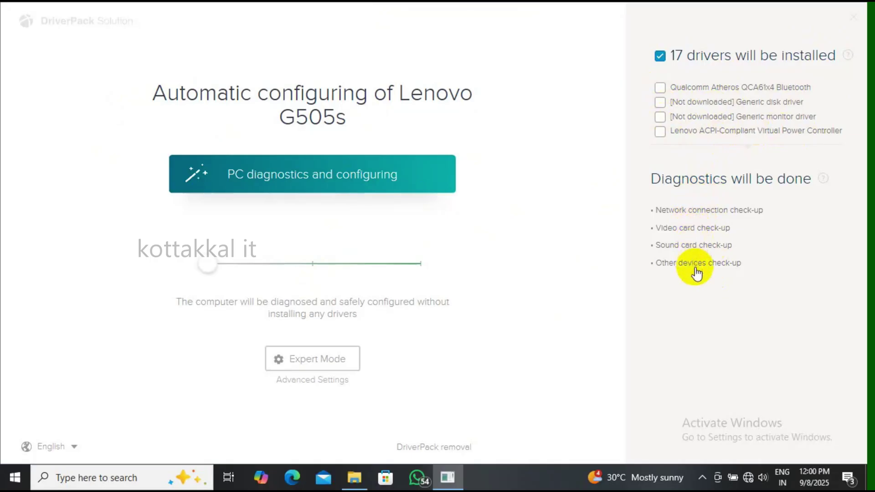
Step: Turn off the automatic installation of all drivers and switch to Expert Mode
{"action": "left_click", "coordinate": [660, 56]}
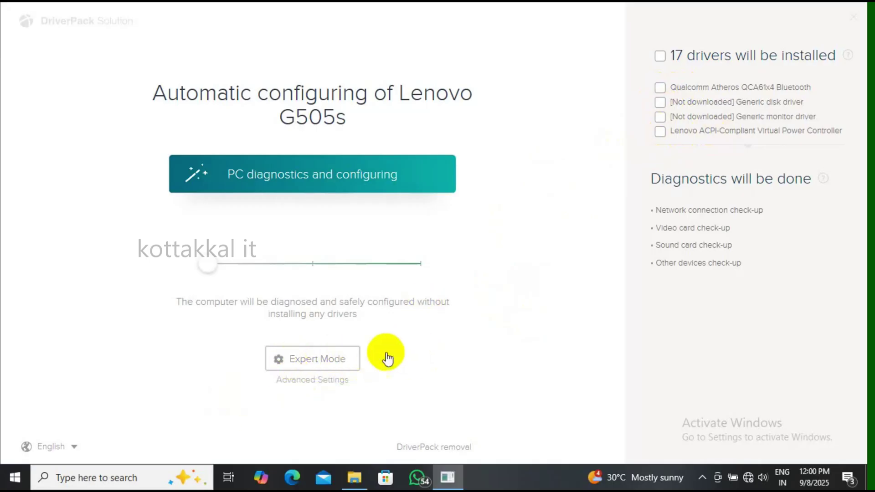
{"action": "left_click_drag", "start_coordinate": [283, 358], "coordinate": [321, 360]}
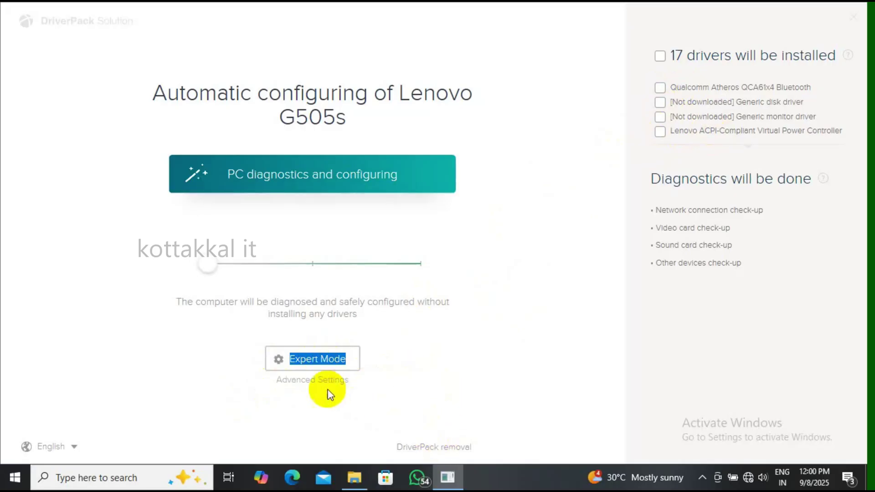
{"action": "left_click", "coordinate": [312, 369]}
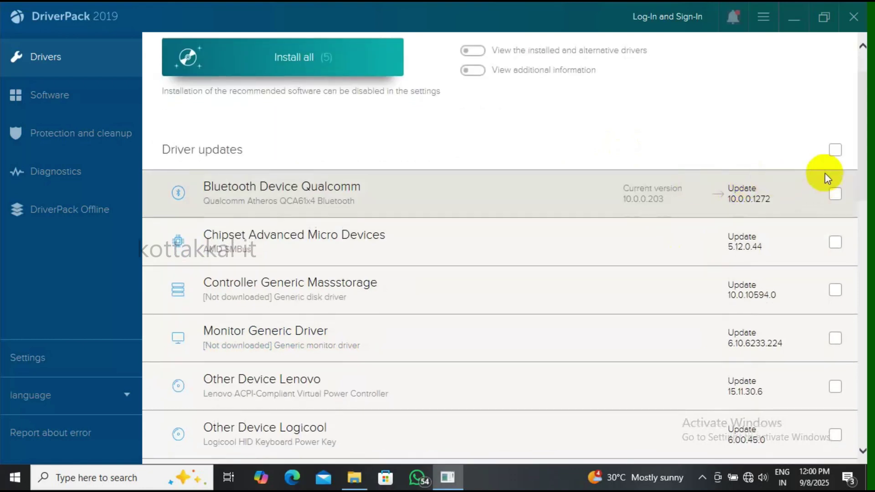
Step: Mark all driver updates for installation and look through the list down to the driver toolkits
{"action": "scroll", "coordinate": [833, 178], "scroll_direction": "down", "scroll_amount": 2}
{"action": "scroll", "coordinate": [836, 190], "scroll_direction": "down", "scroll_amount": 13}
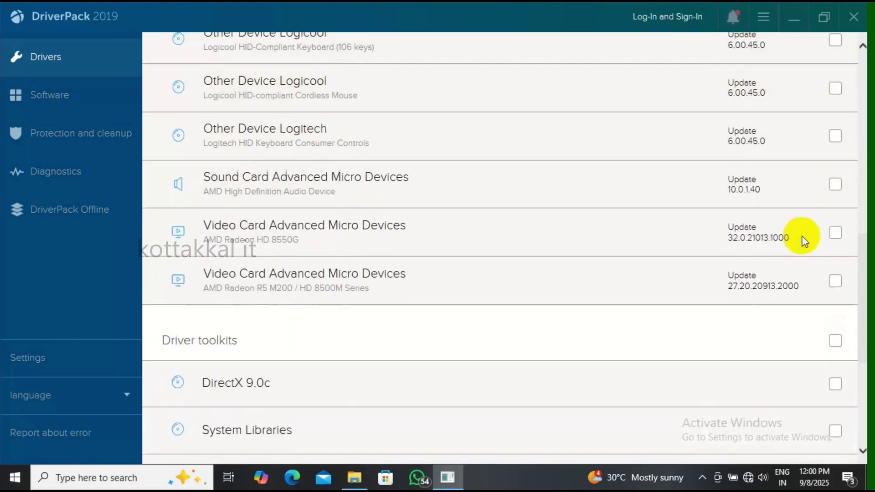
{"action": "scroll", "coordinate": [628, 249], "scroll_direction": "up", "scroll_amount": 8}
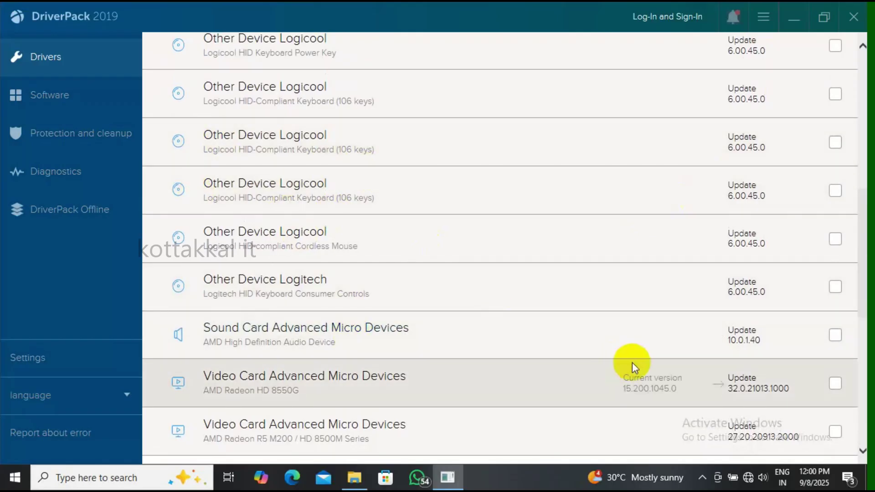
{"action": "scroll", "coordinate": [632, 361], "scroll_direction": "up", "scroll_amount": 8}
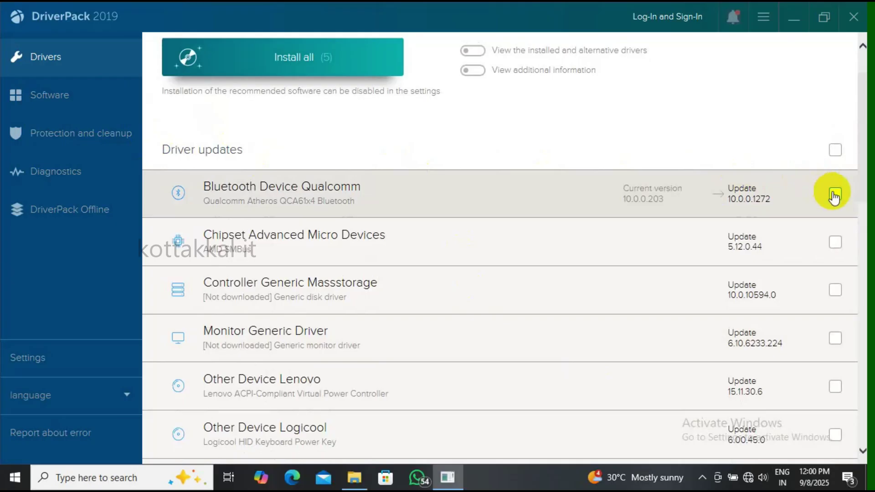
{"action": "left_click", "coordinate": [835, 194]}
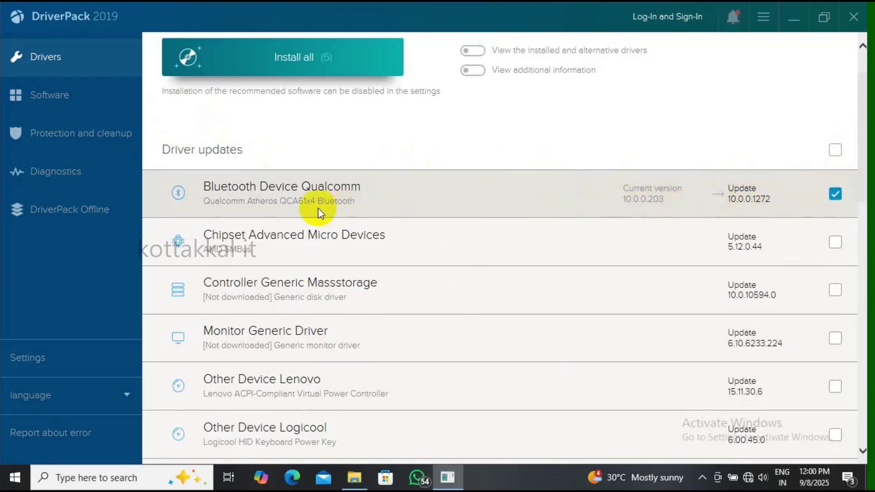
{"action": "left_click", "coordinate": [835, 150]}
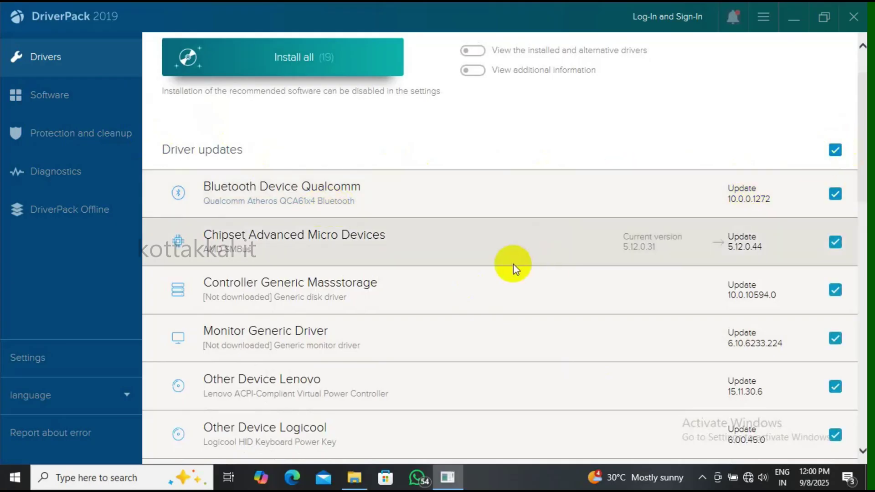
{"action": "scroll", "coordinate": [753, 281], "scroll_direction": "down", "scroll_amount": 5}
{"action": "scroll", "coordinate": [388, 401], "scroll_direction": "down", "scroll_amount": 10}
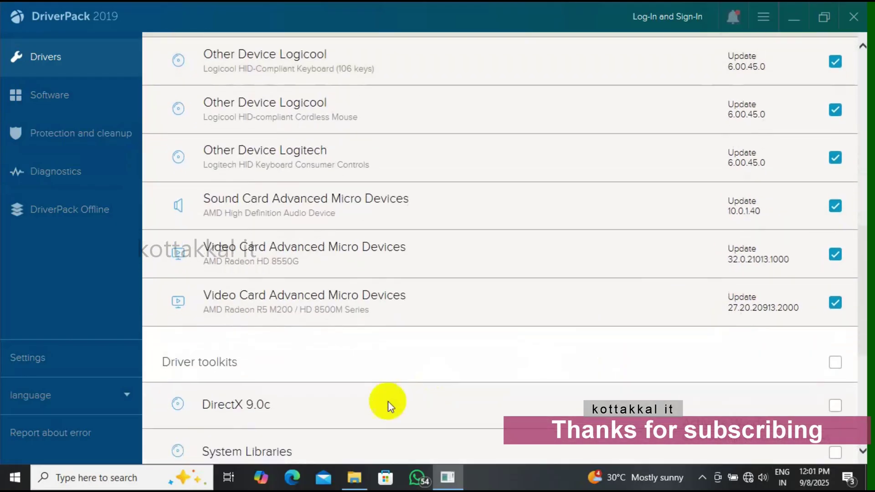
{"action": "scroll", "coordinate": [561, 264], "scroll_direction": "up", "scroll_amount": 15}
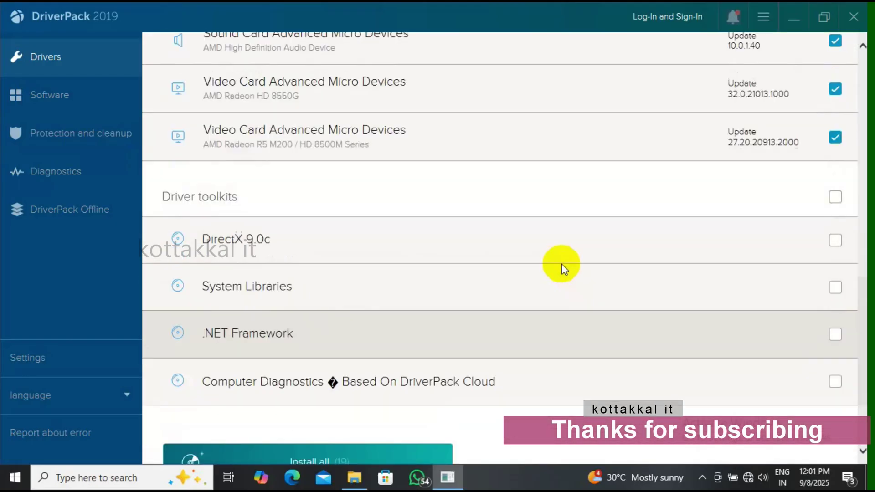
{"action": "scroll", "coordinate": [562, 272], "scroll_direction": "down", "scroll_amount": 10}
{"action": "scroll", "coordinate": [564, 287], "scroll_direction": "down", "scroll_amount": 5}
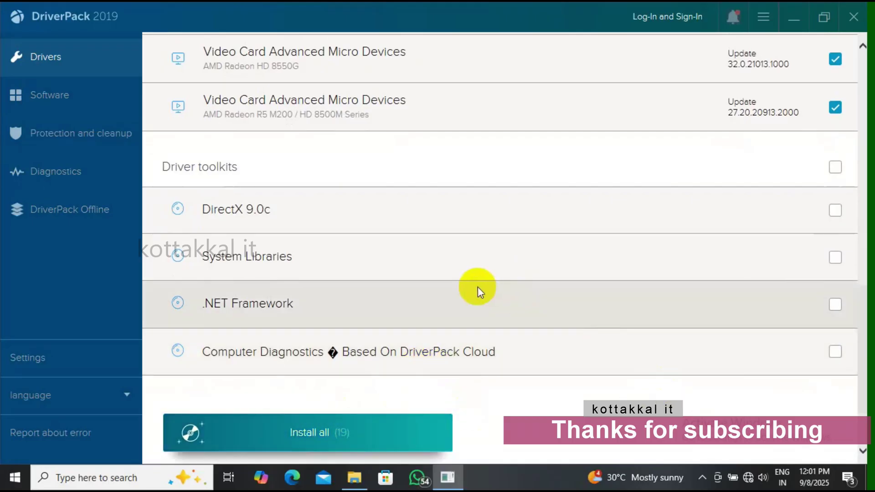
{"action": "scroll", "coordinate": [477, 287], "scroll_direction": "up", "scroll_amount": 10}
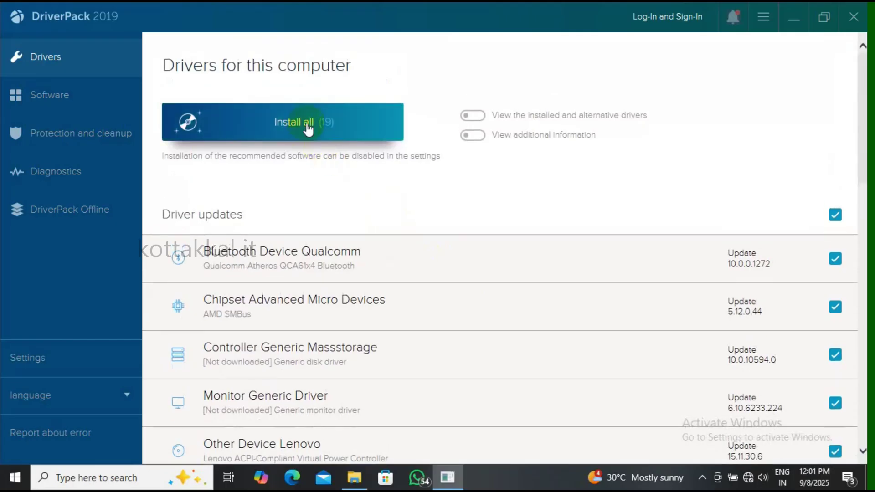
Step: Deselect all the software recommended by DriverPack so that none of it is installed
{"action": "left_click", "coordinate": [44, 101]}
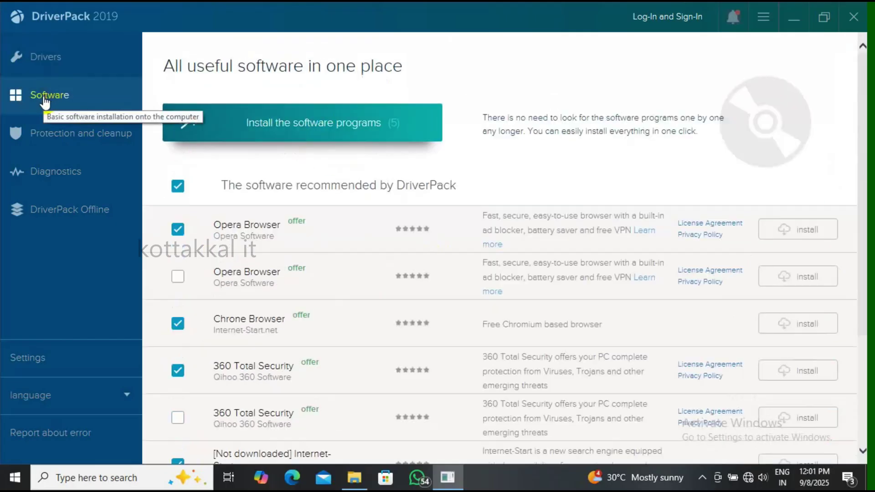
{"action": "left_click", "coordinate": [178, 187]}
{"action": "scroll", "coordinate": [238, 231], "scroll_direction": "down", "scroll_amount": 4}
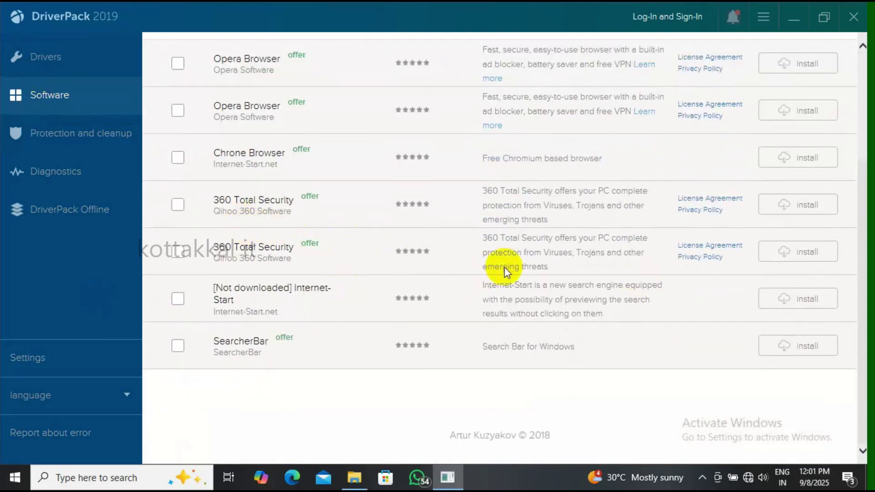
{"action": "scroll", "coordinate": [497, 271], "scroll_direction": "up", "scroll_amount": 5}
Step: Return to the drivers for this computer and deselect all driver updates
{"action": "left_click", "coordinate": [82, 68]}
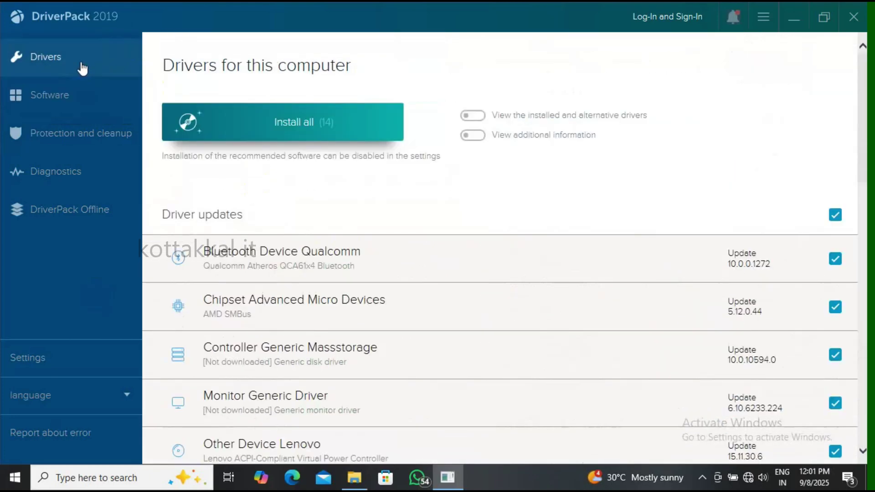
{"action": "left_click", "coordinate": [835, 216]}
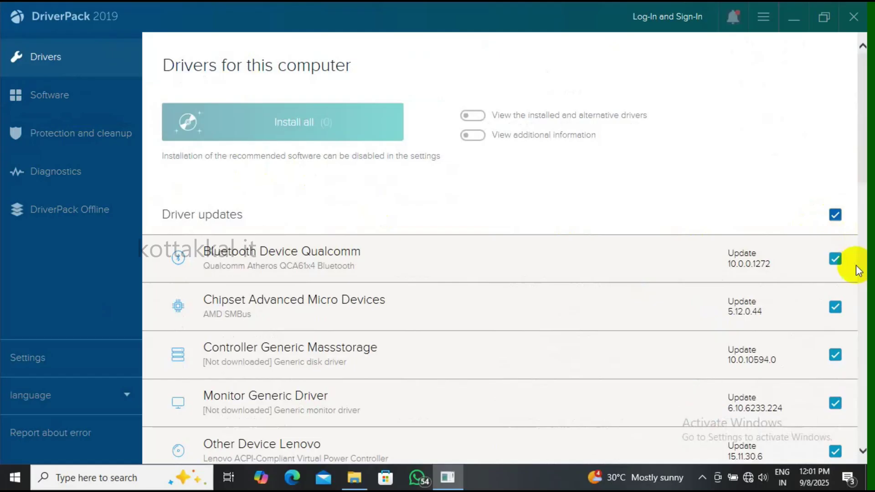
Step: Check the installed driver details in the properties of the Qualcomm Atheros QCA61x4 Bluetooth device
{"action": "scroll", "coordinate": [640, 250], "scroll_direction": "down", "scroll_amount": 1}
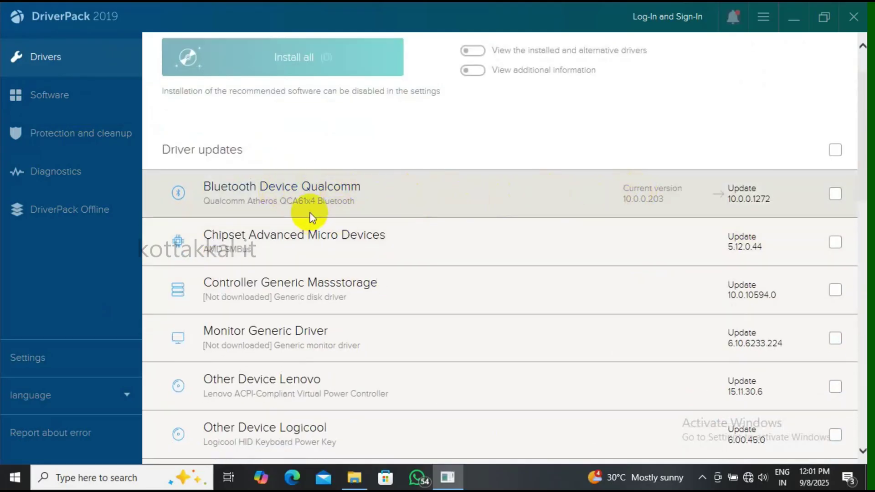
{"action": "left_click", "coordinate": [272, 204]}
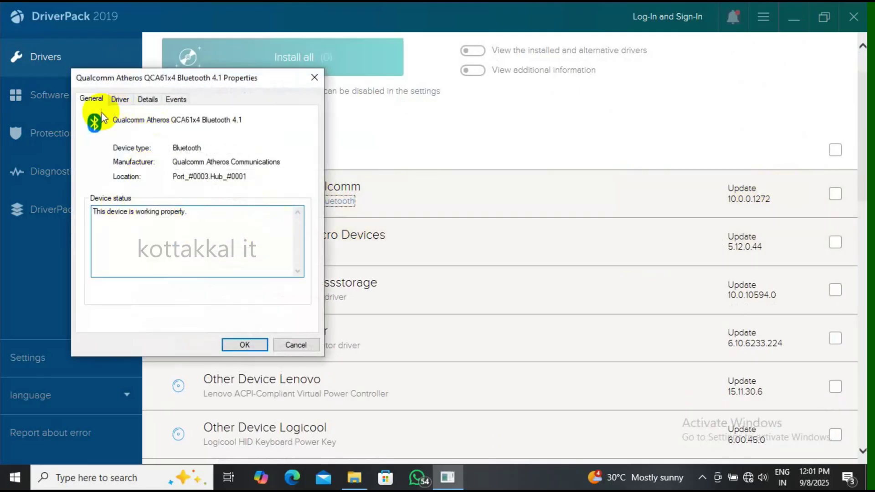
{"action": "left_click", "coordinate": [120, 99]}
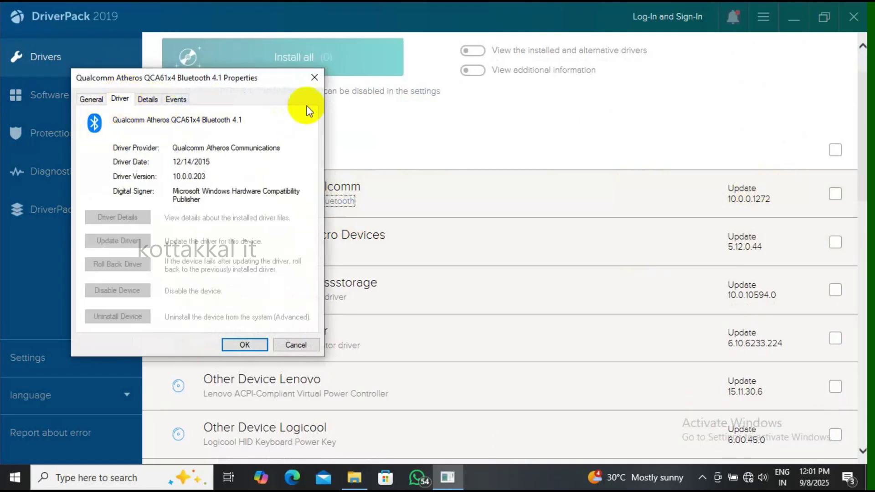
{"action": "left_click", "coordinate": [315, 78]}
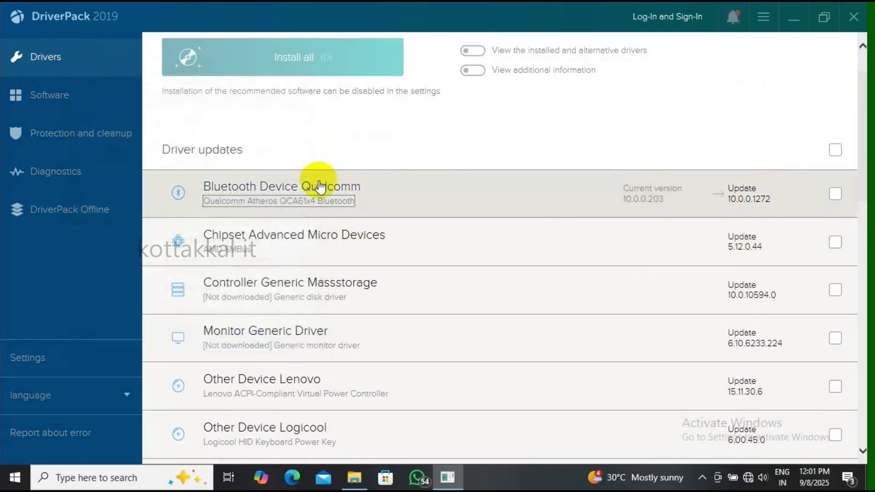
Step: Update the Qualcomm Bluetooth device alone to its recommended driver version 10.0.0.1272 dated 05.03.2023 and check the installation progress
{"action": "left_click", "coordinate": [319, 186]}
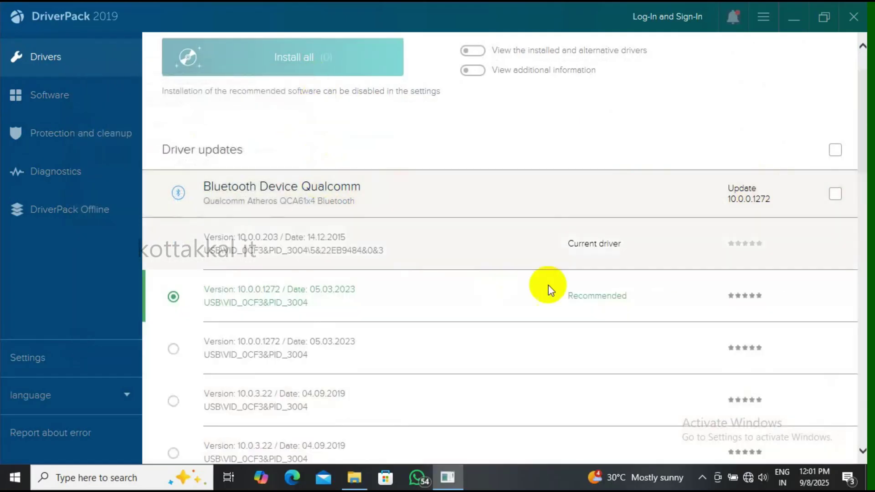
{"action": "scroll", "coordinate": [647, 288], "scroll_direction": "down", "scroll_amount": 1}
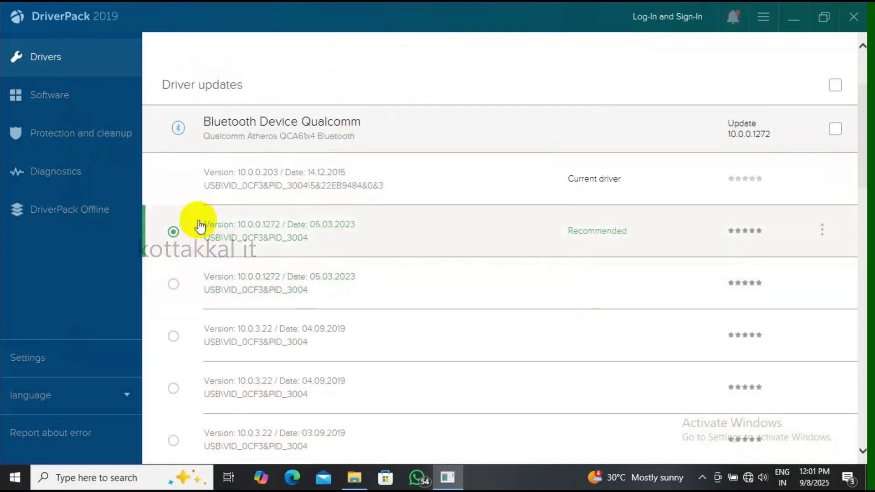
{"action": "triple_click", "coordinate": [264, 239]}
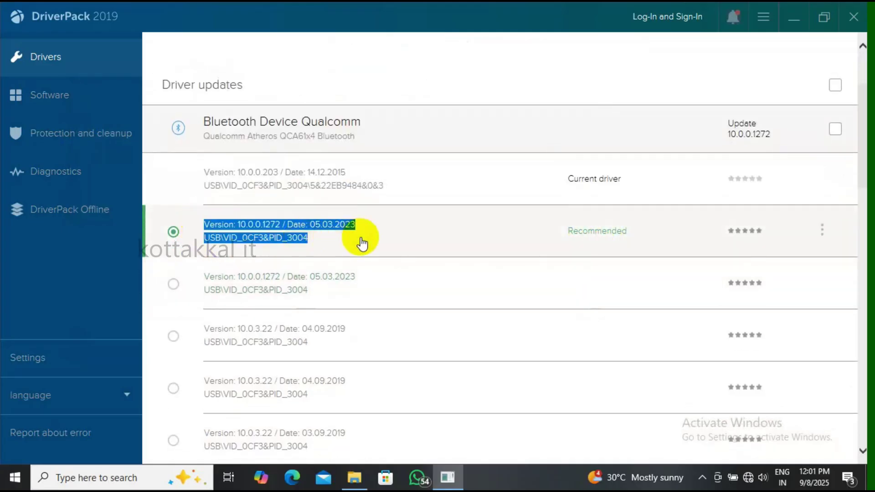
{"action": "left_click", "coordinate": [826, 236]}
{"action": "left_click", "coordinate": [826, 236]}
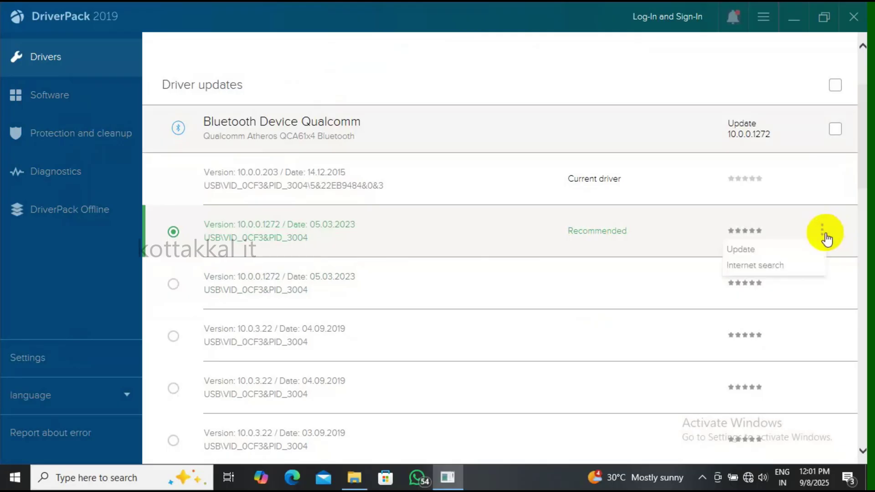
{"action": "left_click", "coordinate": [750, 250]}
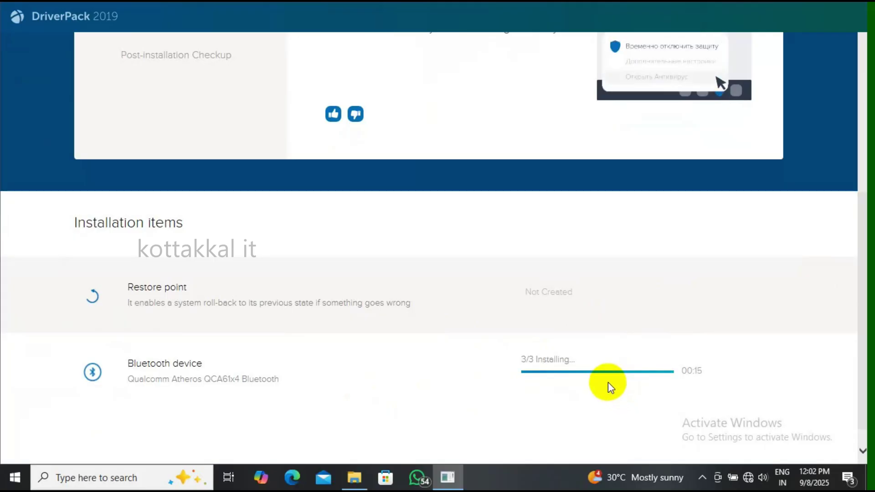
{"action": "scroll", "coordinate": [608, 382], "scroll_direction": "up", "scroll_amount": 3}
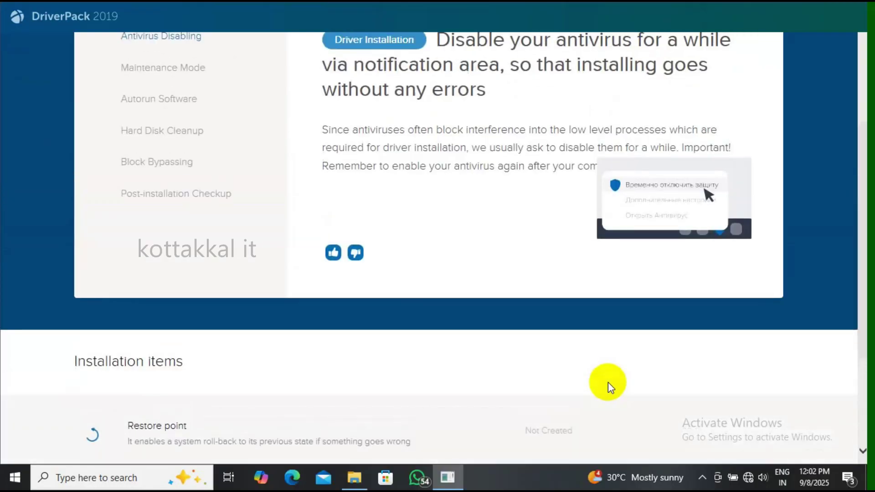
{"action": "scroll", "coordinate": [608, 382], "scroll_direction": "down", "scroll_amount": 3}
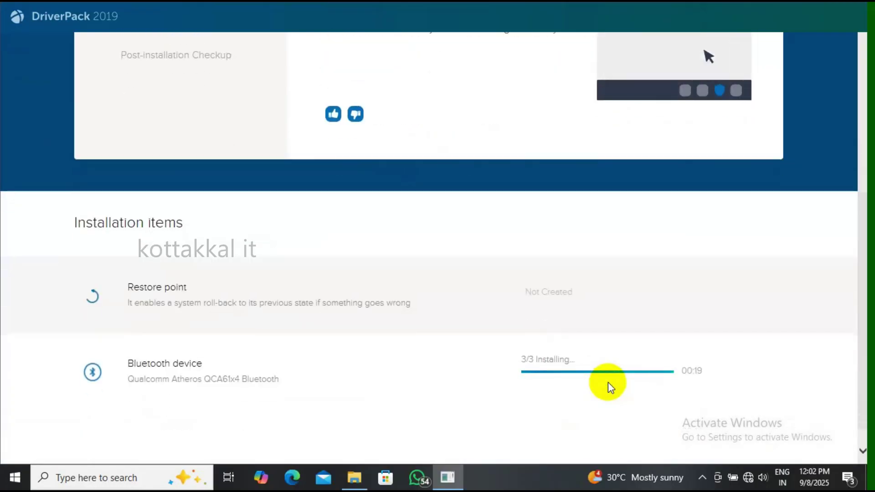